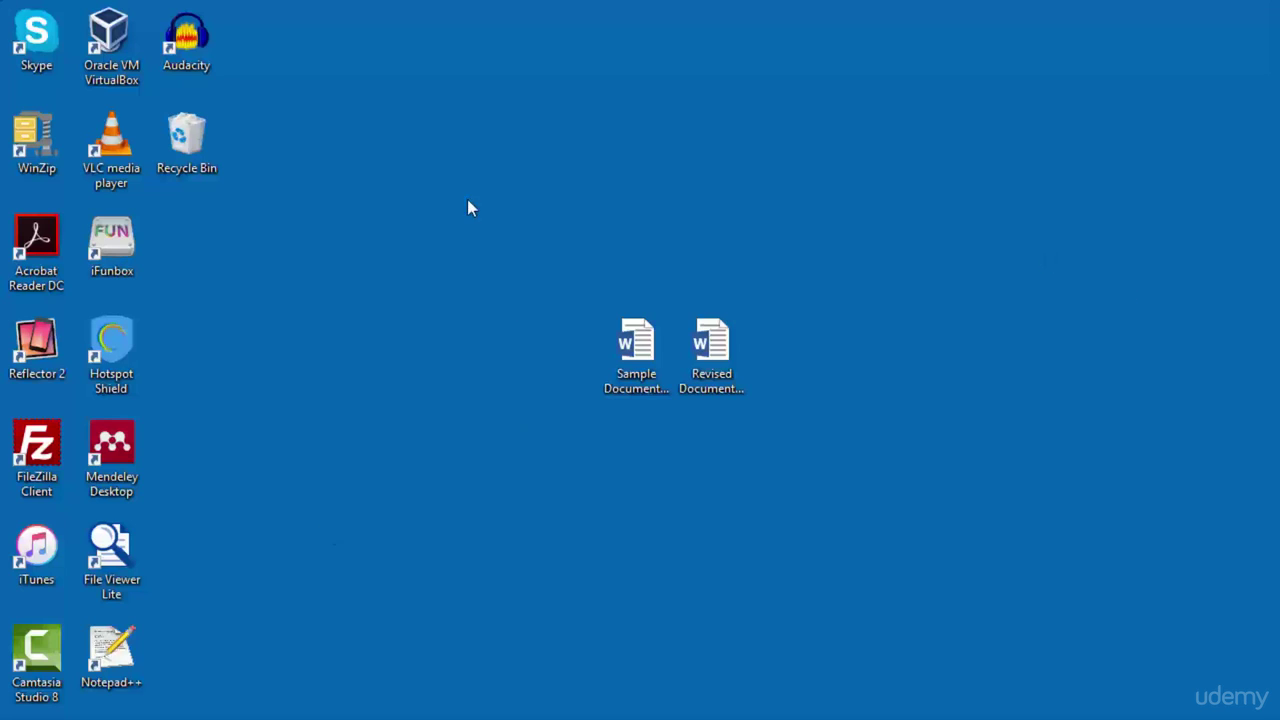
# Step: Select and deselect both Word files on the desktop, then preview Sample Document from the taskbar
pyautogui.moveTo(530, 187); pyautogui.dragTo(806, 489)
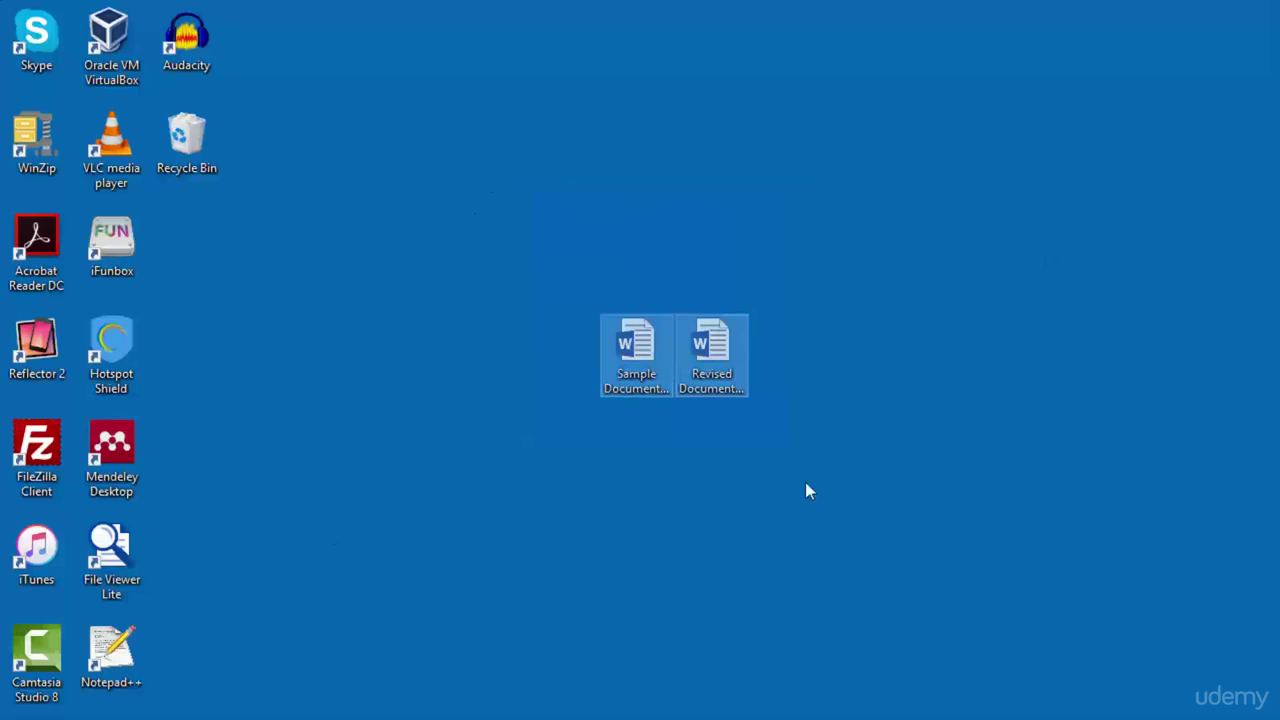
pyautogui.click(866, 376)
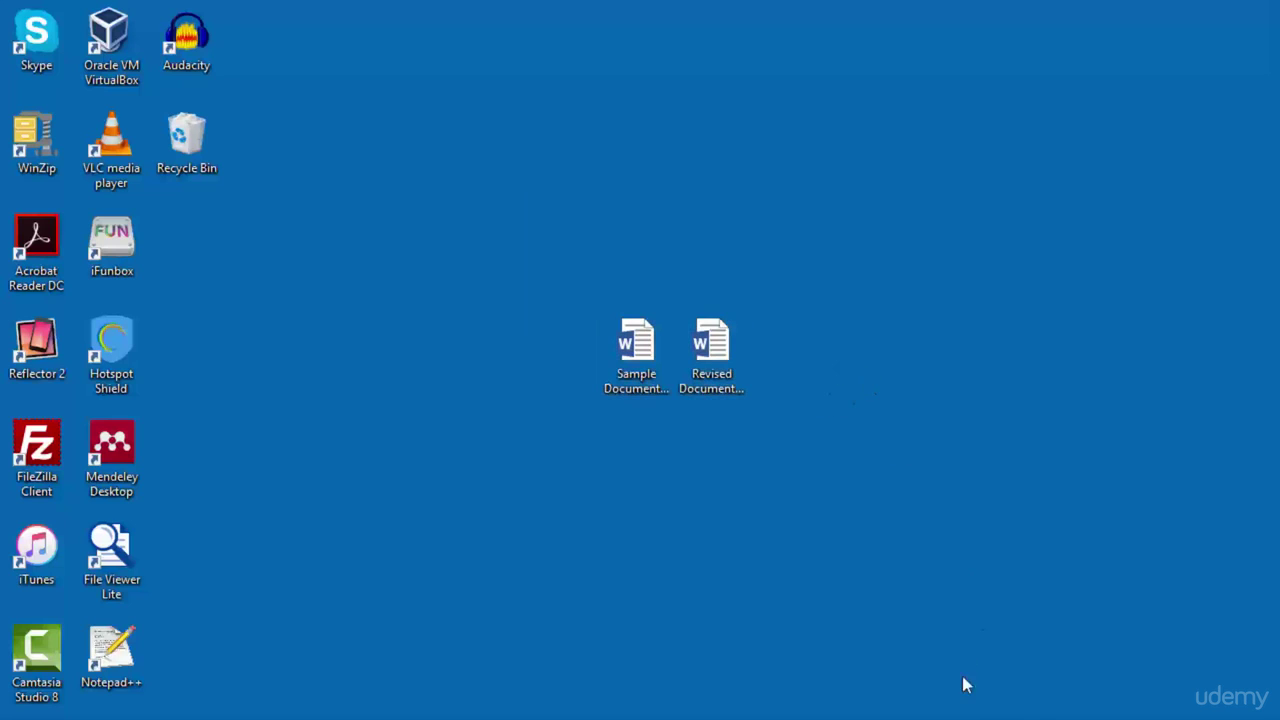
pyautogui.moveTo(958, 715)
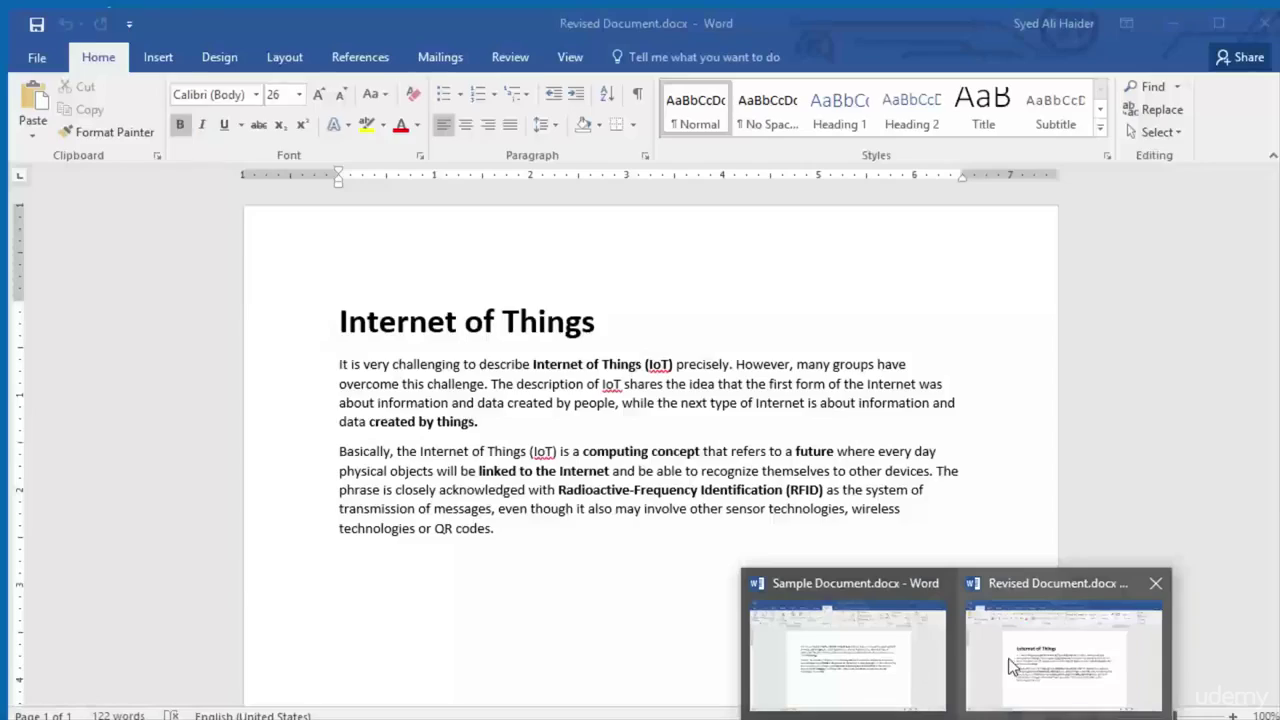
pyautogui.moveTo(906, 650)
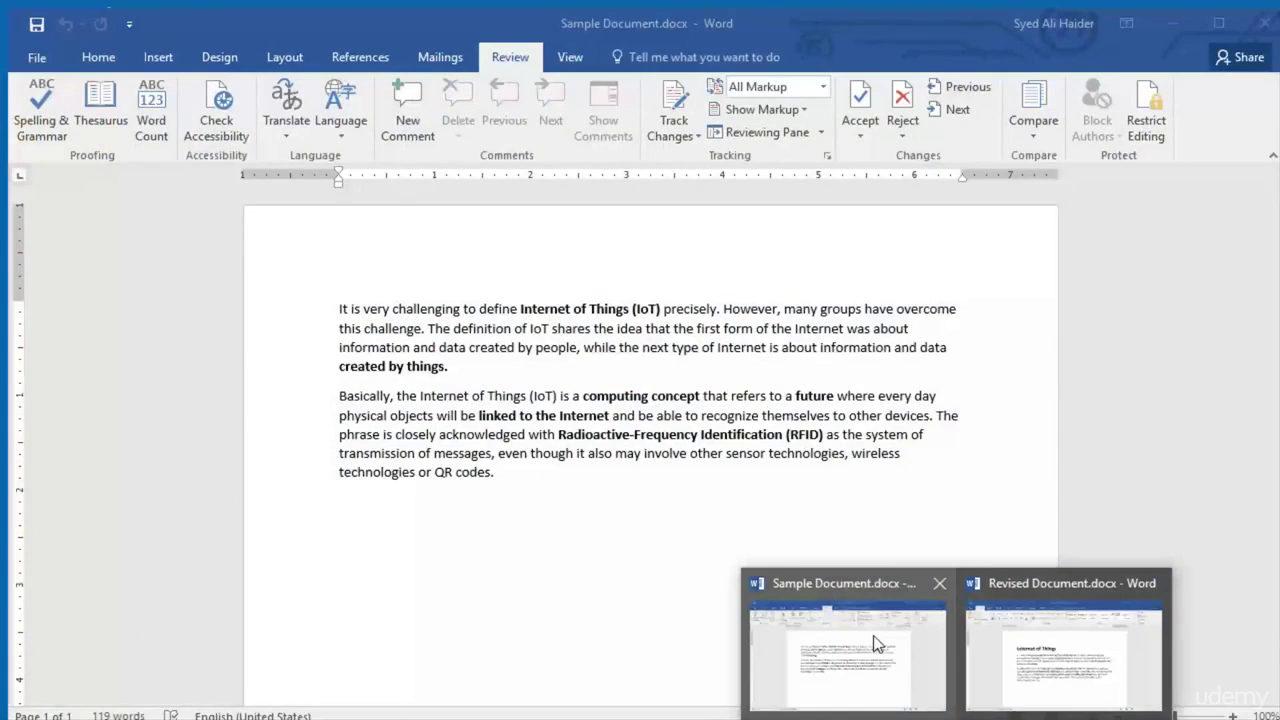
# Step: Bring Sample Document to the front and show the Review tab's Compare options
pyautogui.click(873, 643)
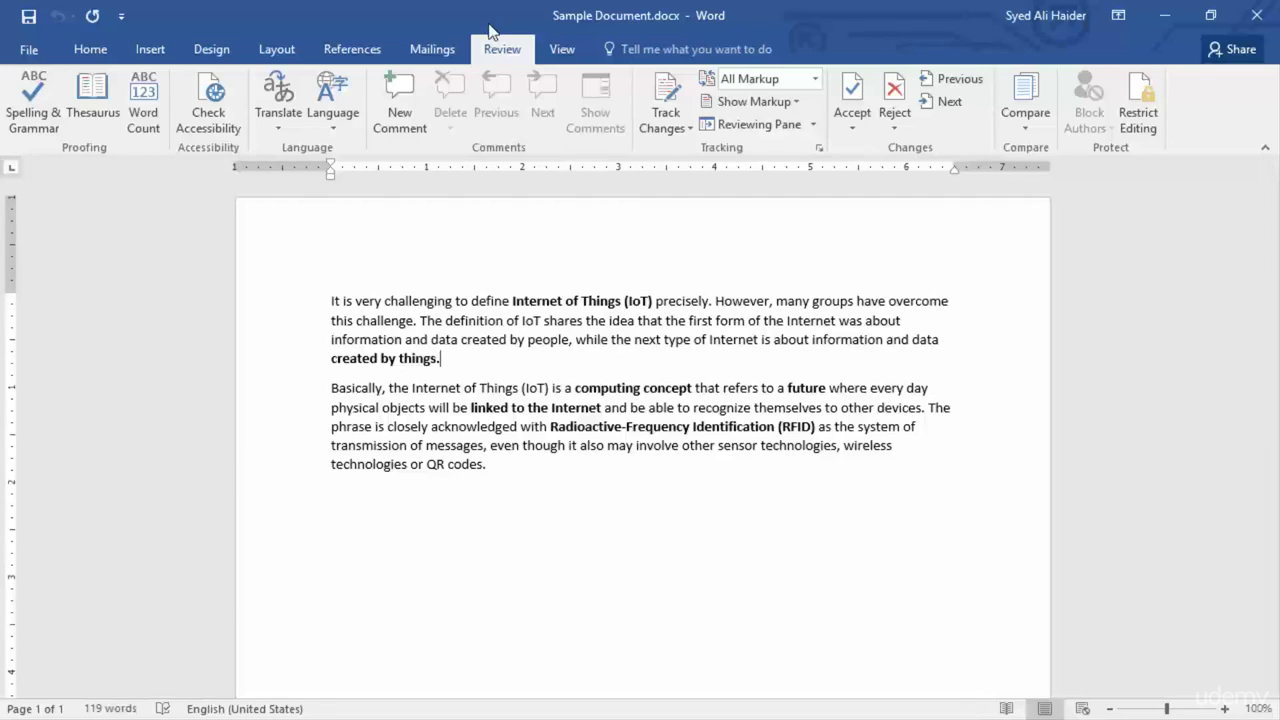
pyautogui.click(1022, 120)
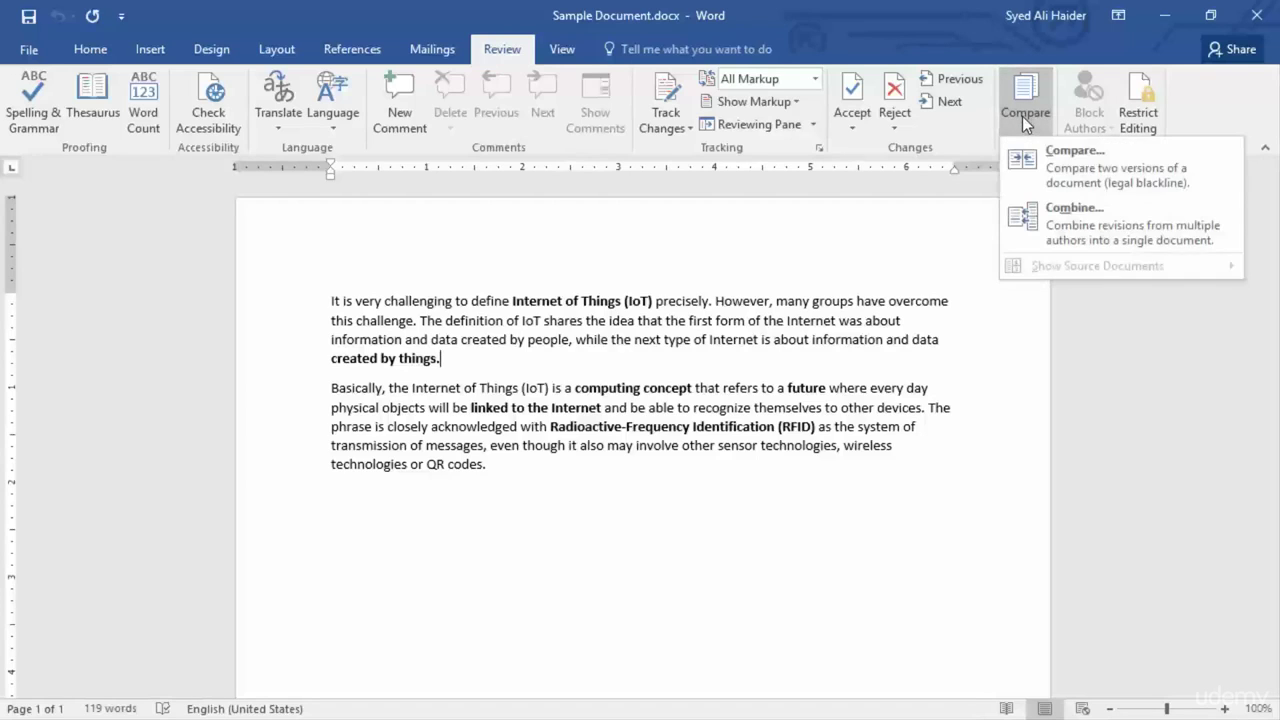
# Step: Start Combine and choose Sample Document.docx as the original document
pyautogui.click(1134, 209)
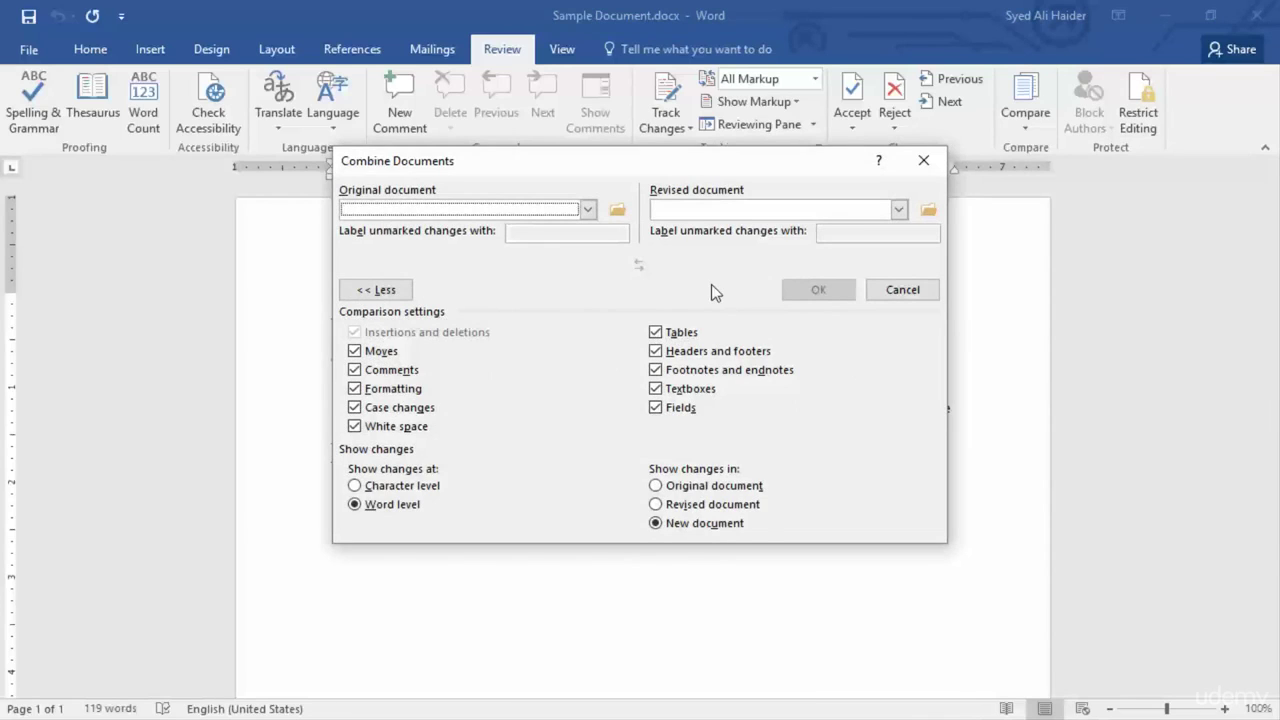
pyautogui.click(587, 211)
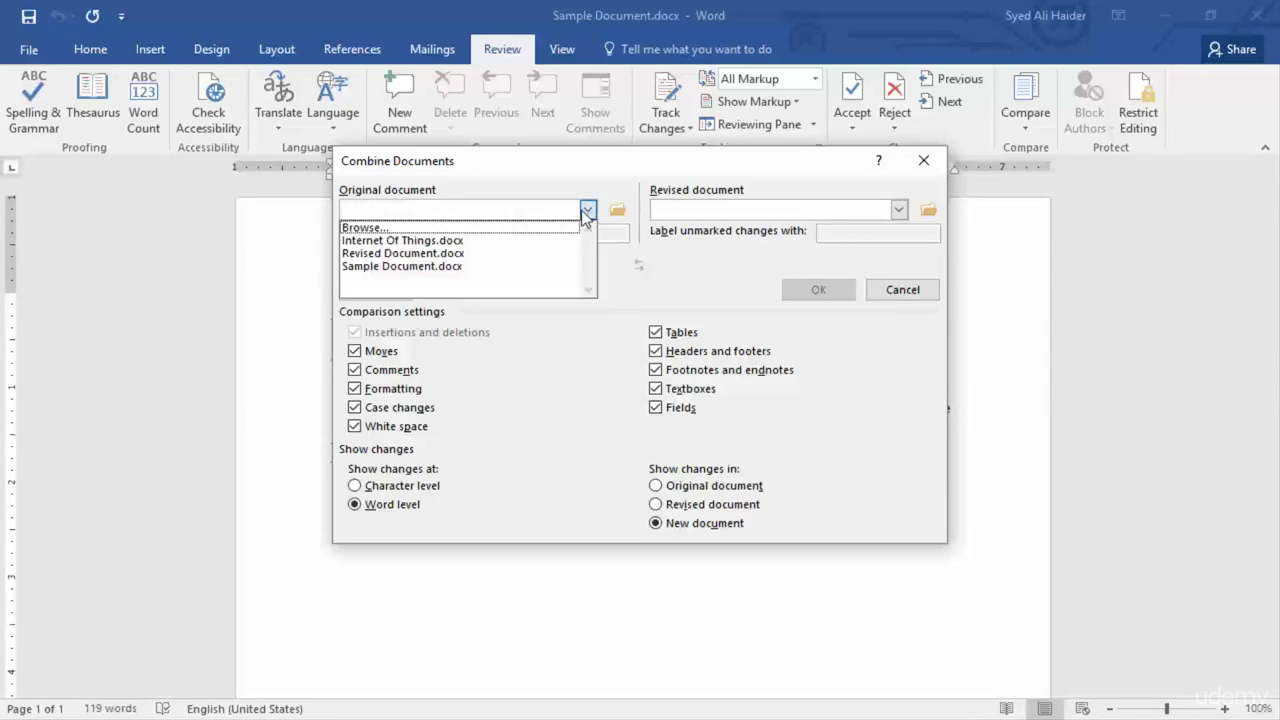
pyautogui.click(512, 228)
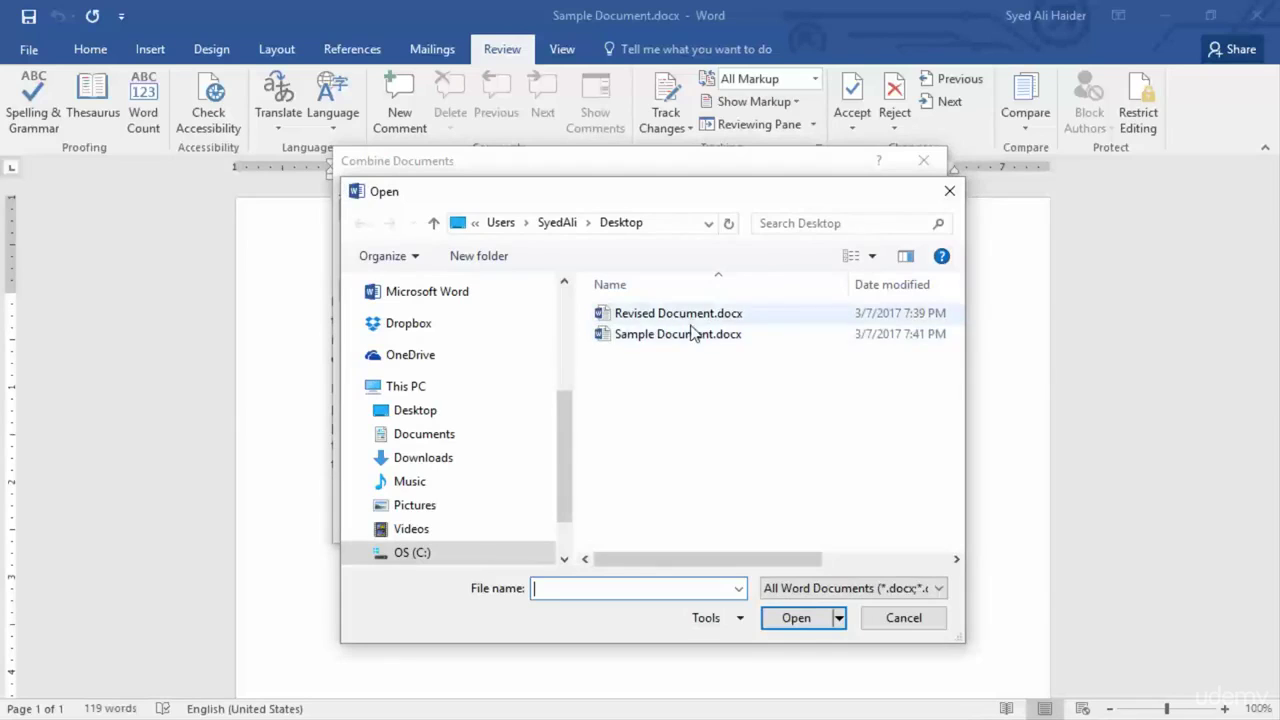
pyautogui.doubleClick(688, 336)
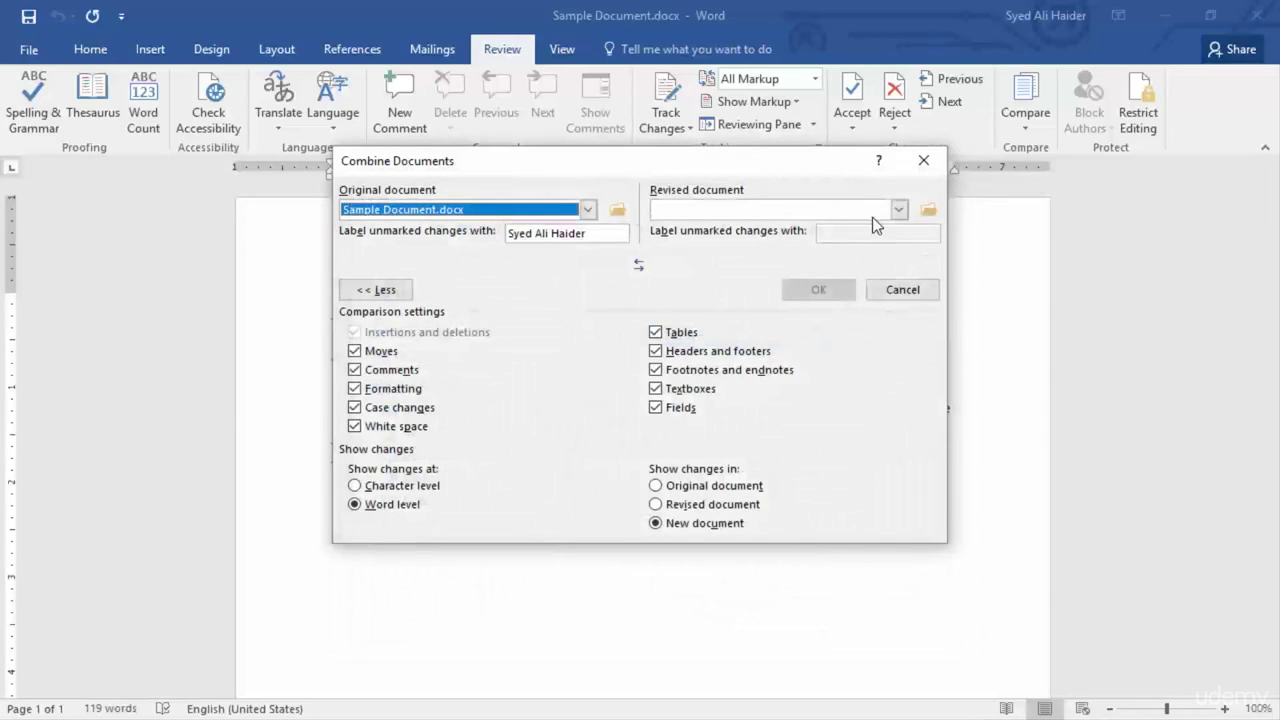
# Step: Choose Revised Document.docx as the revised document and select both author labels
pyautogui.click(897, 209)
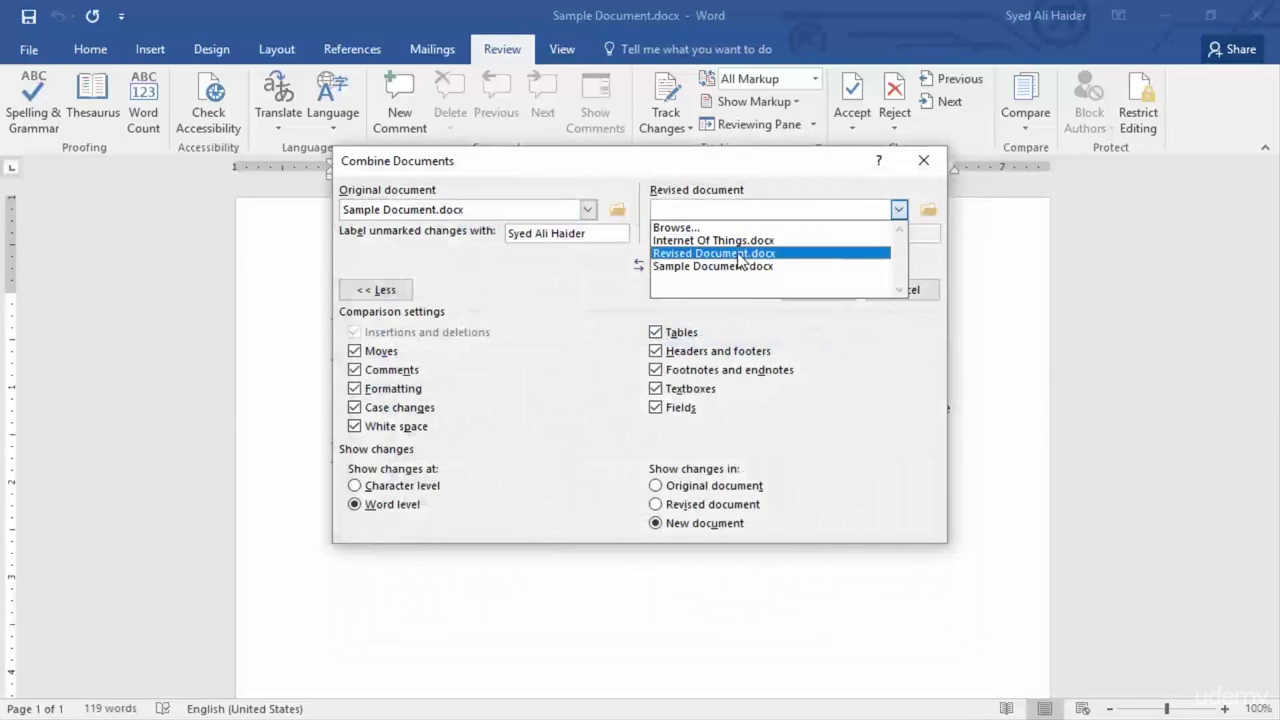
pyautogui.click(685, 227)
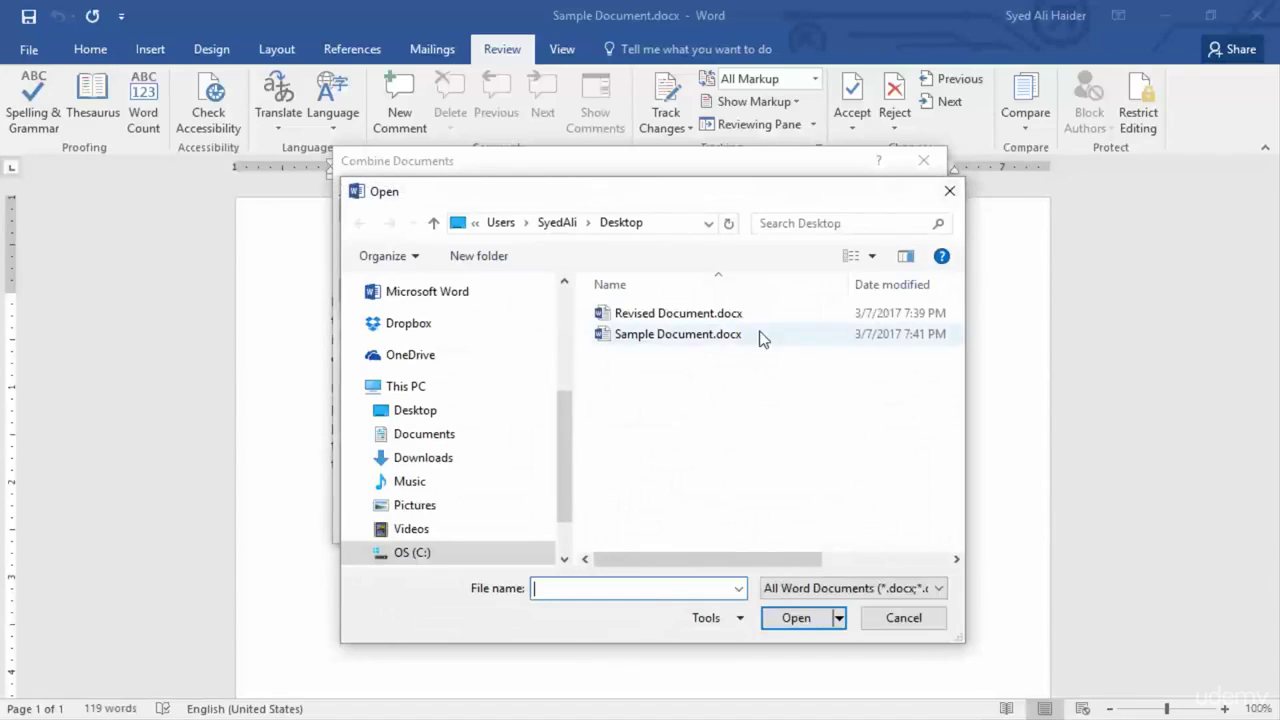
pyautogui.doubleClick(697, 315)
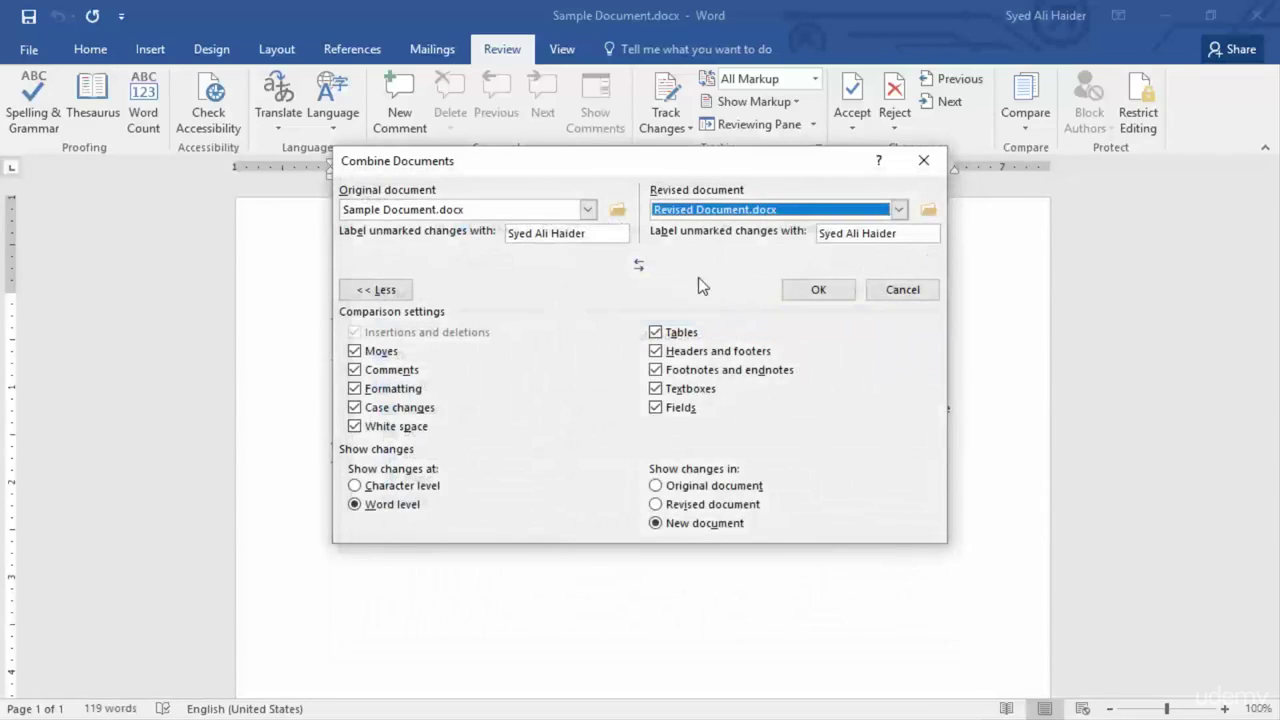
pyautogui.moveTo(590, 234); pyautogui.dragTo(506, 240)
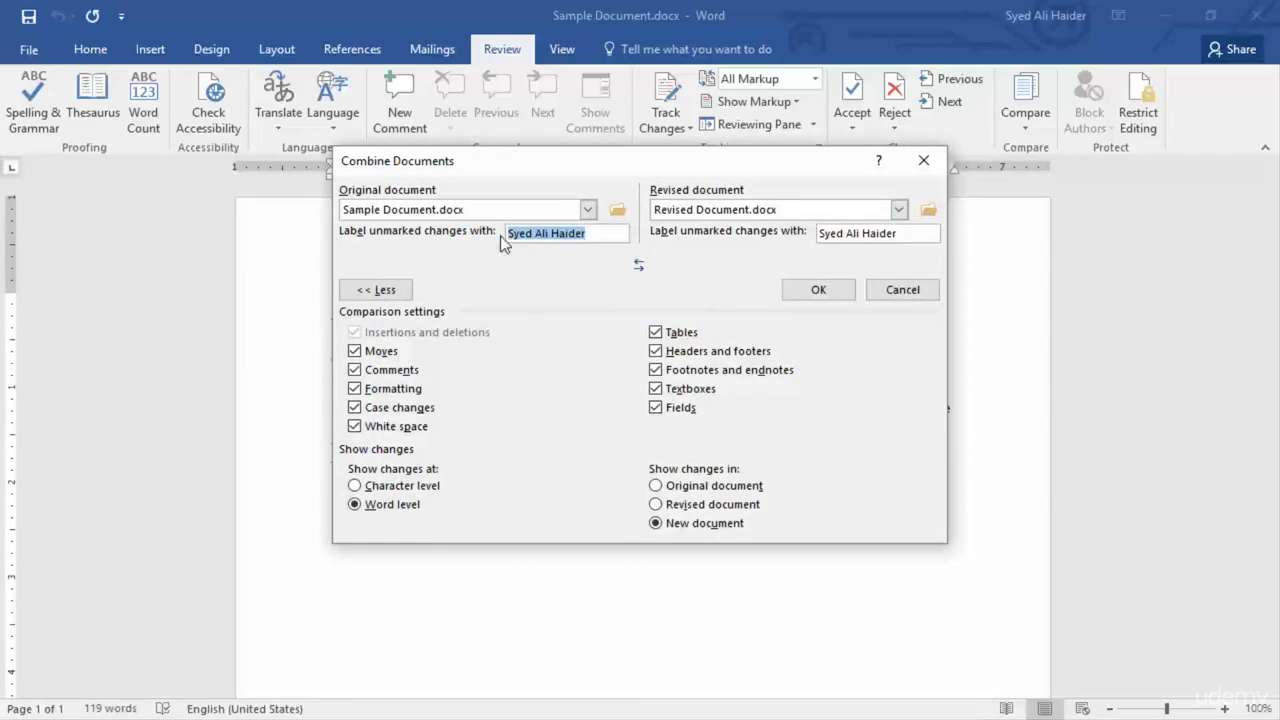
pyautogui.moveTo(910, 235); pyautogui.dragTo(792, 237)
# Step: Clear the revised author label and create the combined document, Combine Result 5
pyautogui.click(922, 237)
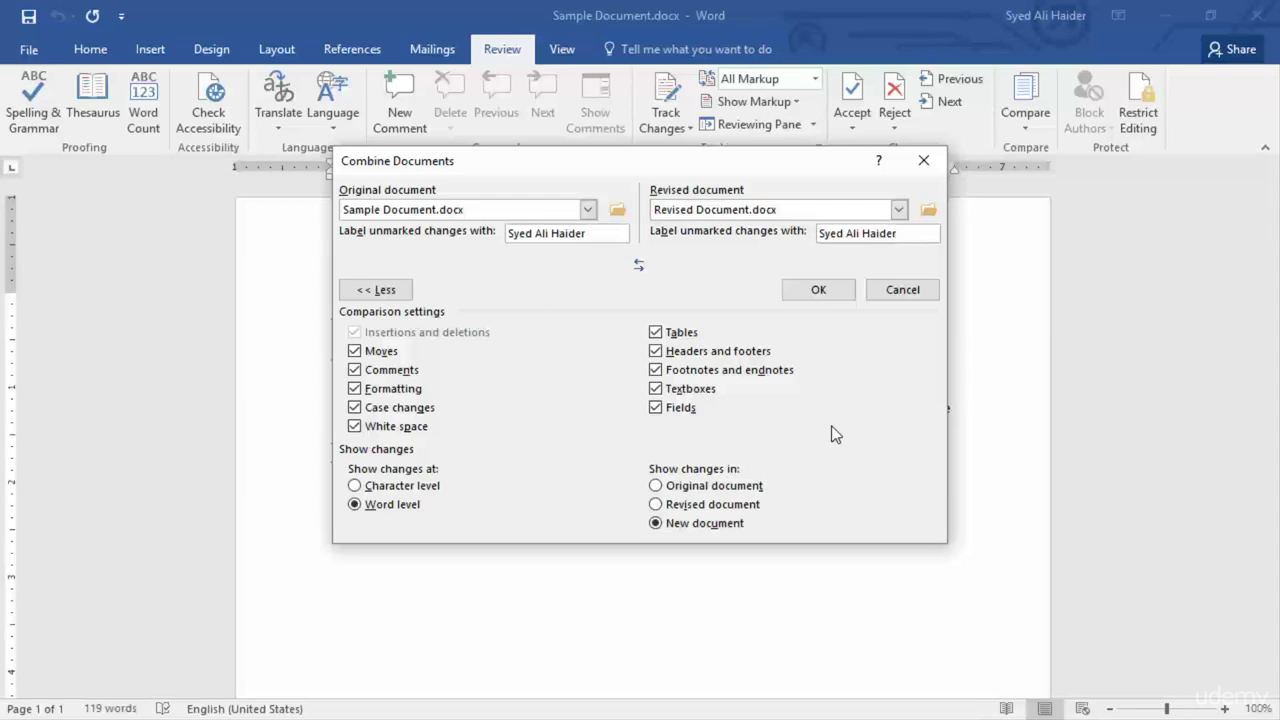
pyautogui.click(818, 290)
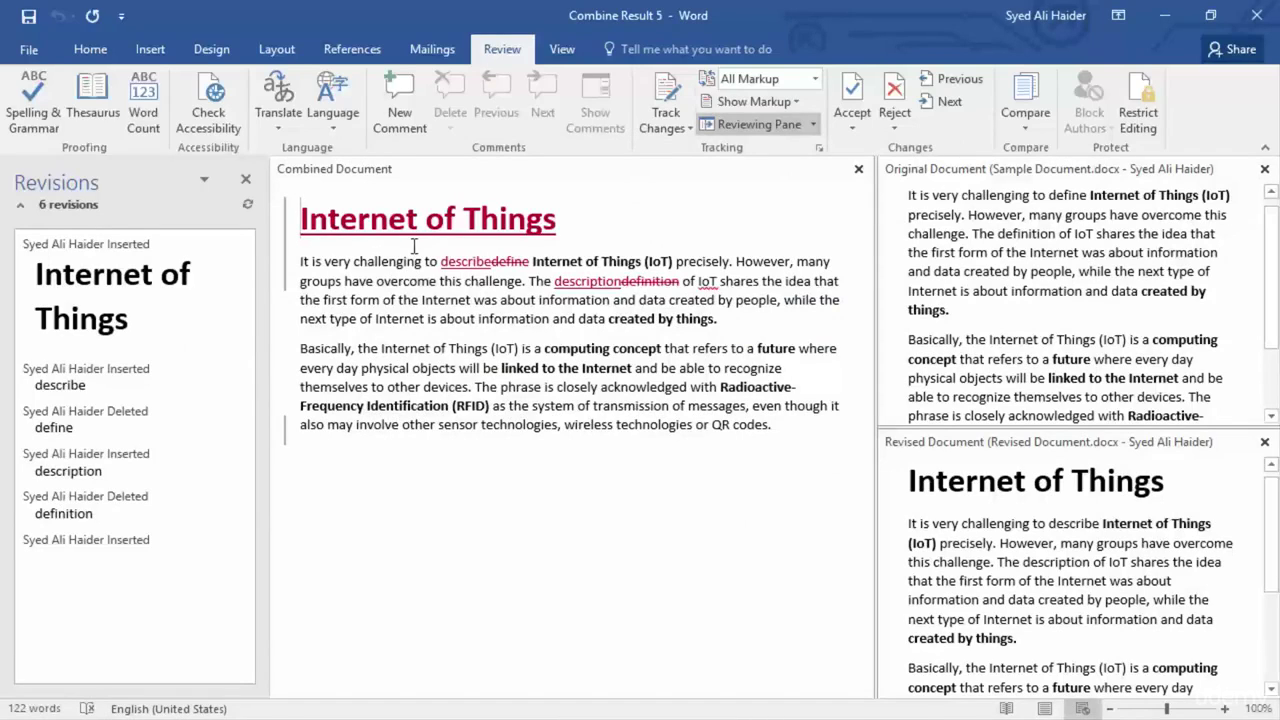
pyautogui.doubleClick(446, 261)
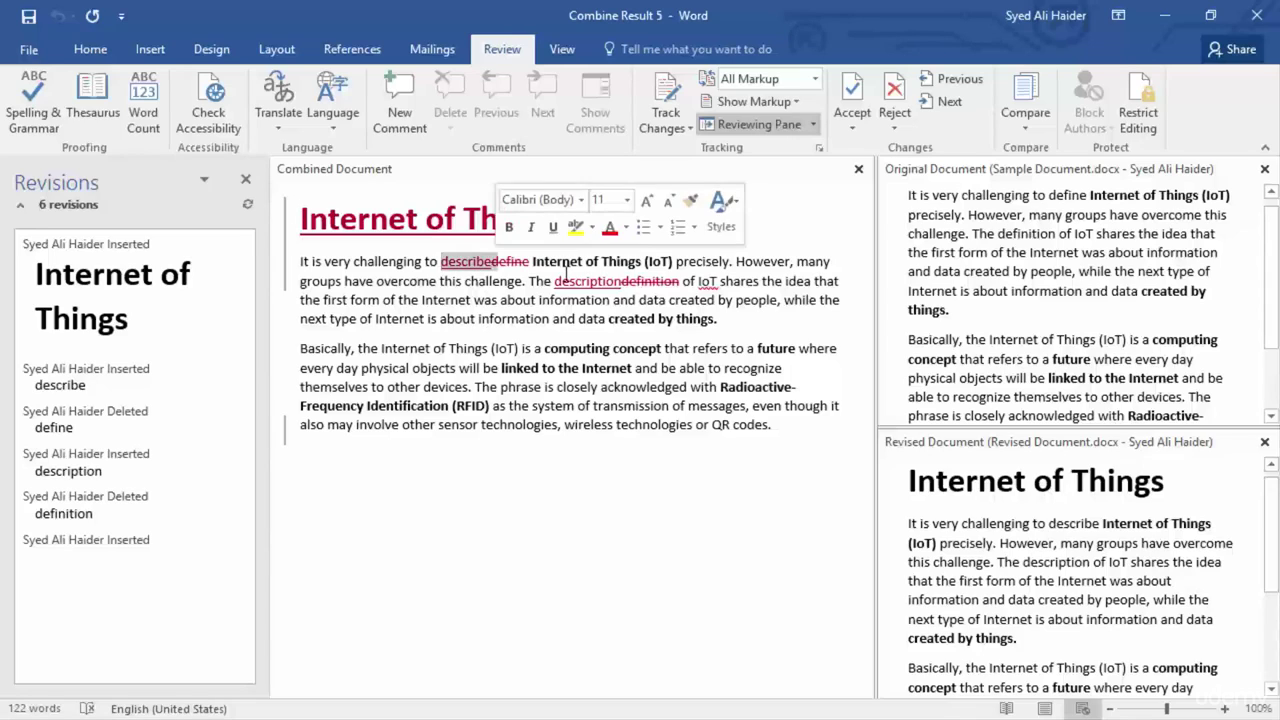
pyautogui.click(613, 303)
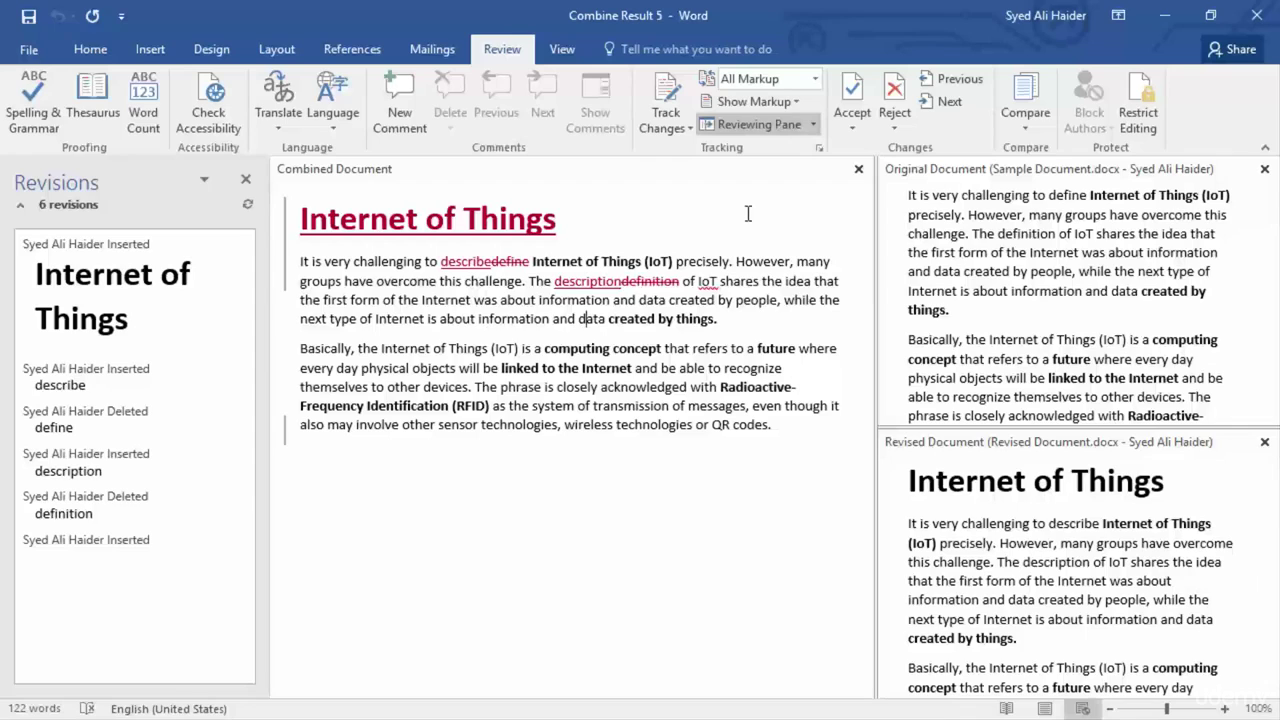
pyautogui.click(783, 279)
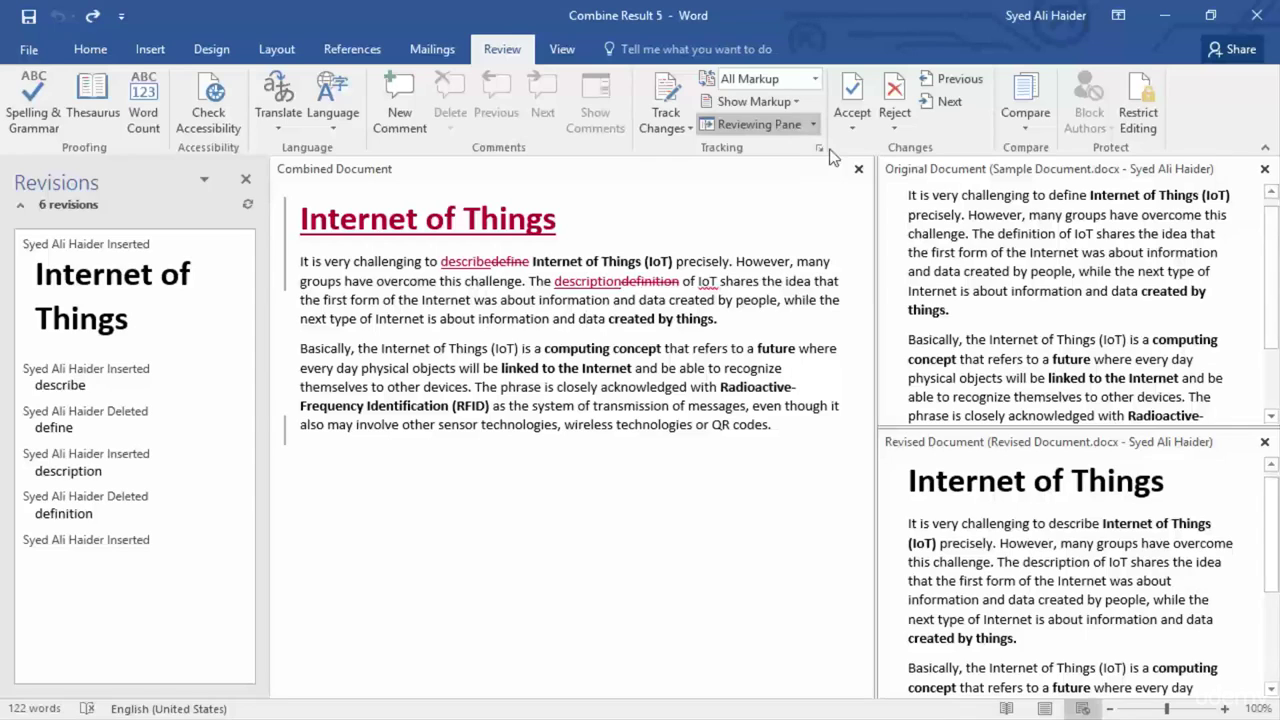
# Step: Accept the paragraph mark, Internet of Things heading, describe/define and description/definition revisions
pyautogui.click(852, 90)
pyautogui.click(852, 90)
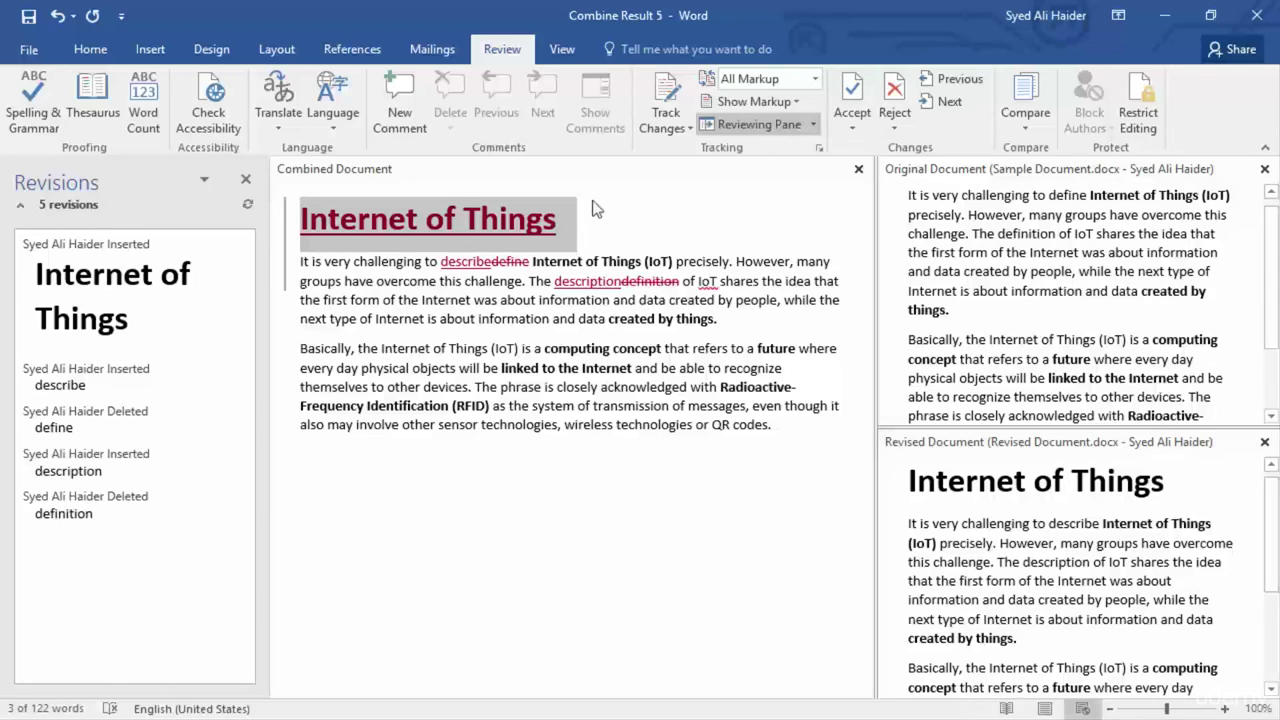
pyautogui.click(852, 93)
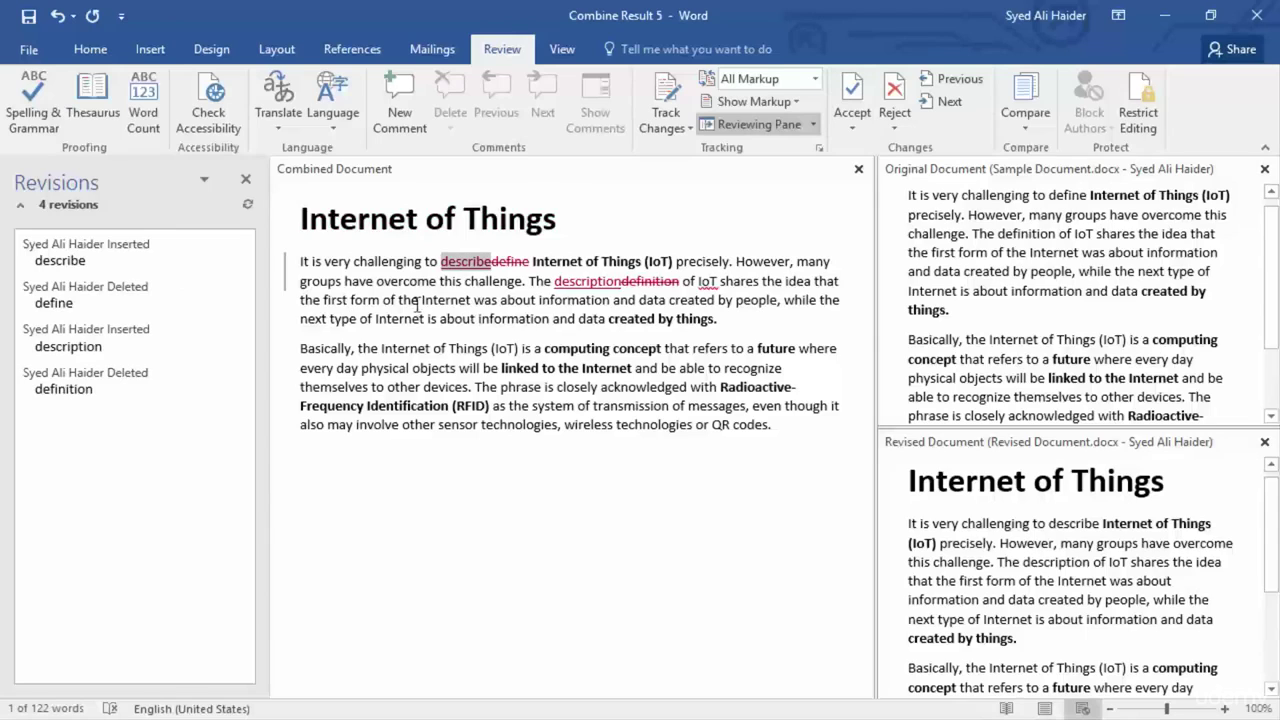
pyautogui.click(852, 90)
pyautogui.click(852, 90)
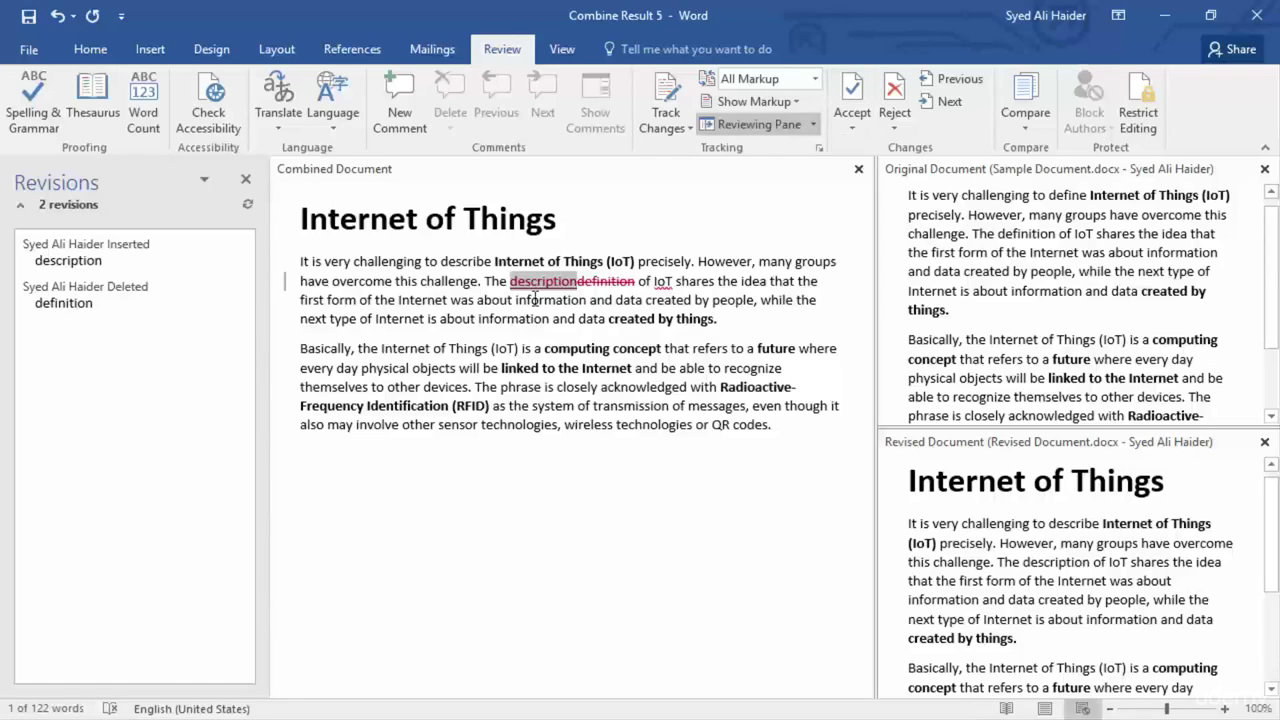
pyautogui.click(857, 89)
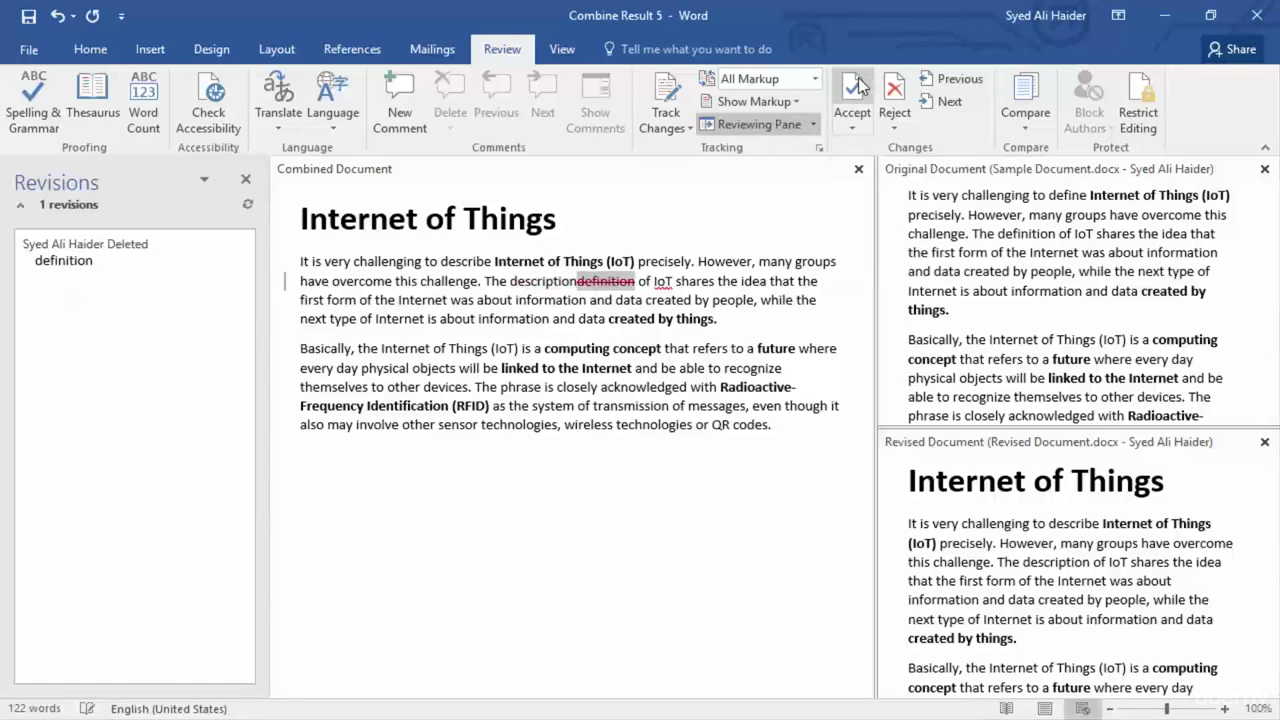
pyautogui.click(857, 88)
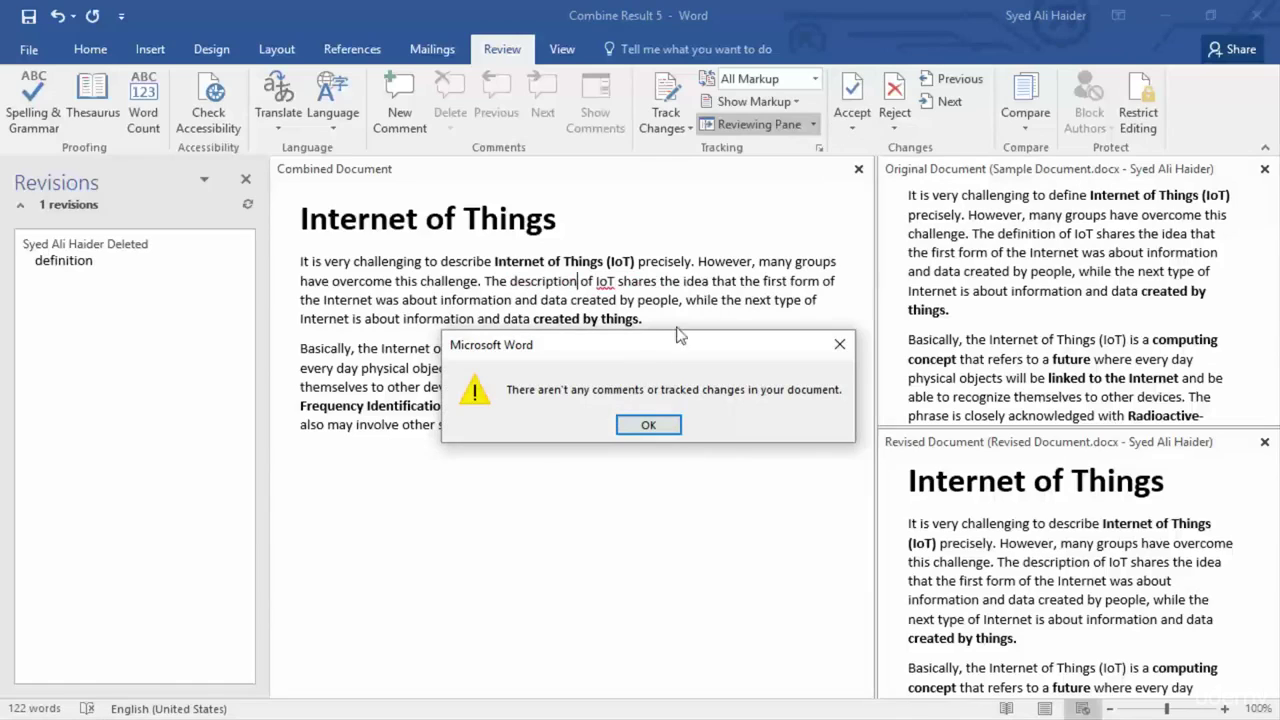
# Step: Dismiss the notice, close the Original, Revised and Revisions panes, then select and deselect the text
pyautogui.click(648, 427)
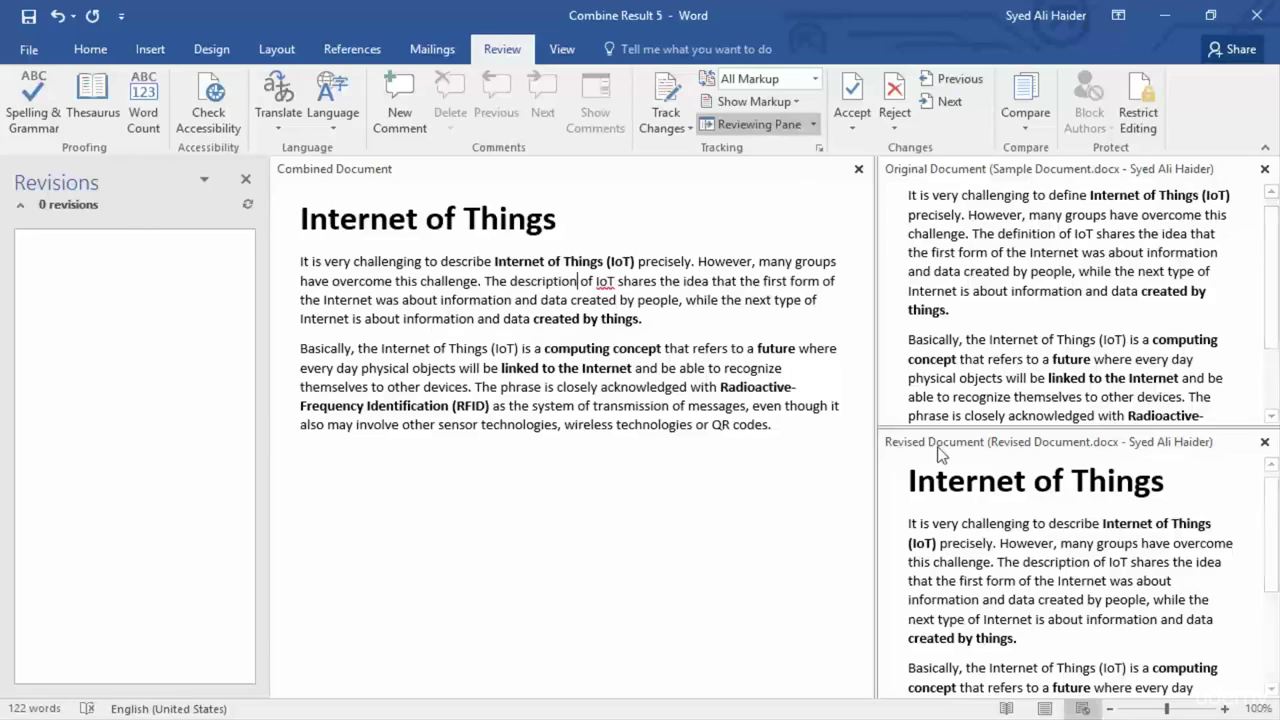
pyautogui.click(1264, 169)
pyautogui.click(1264, 169)
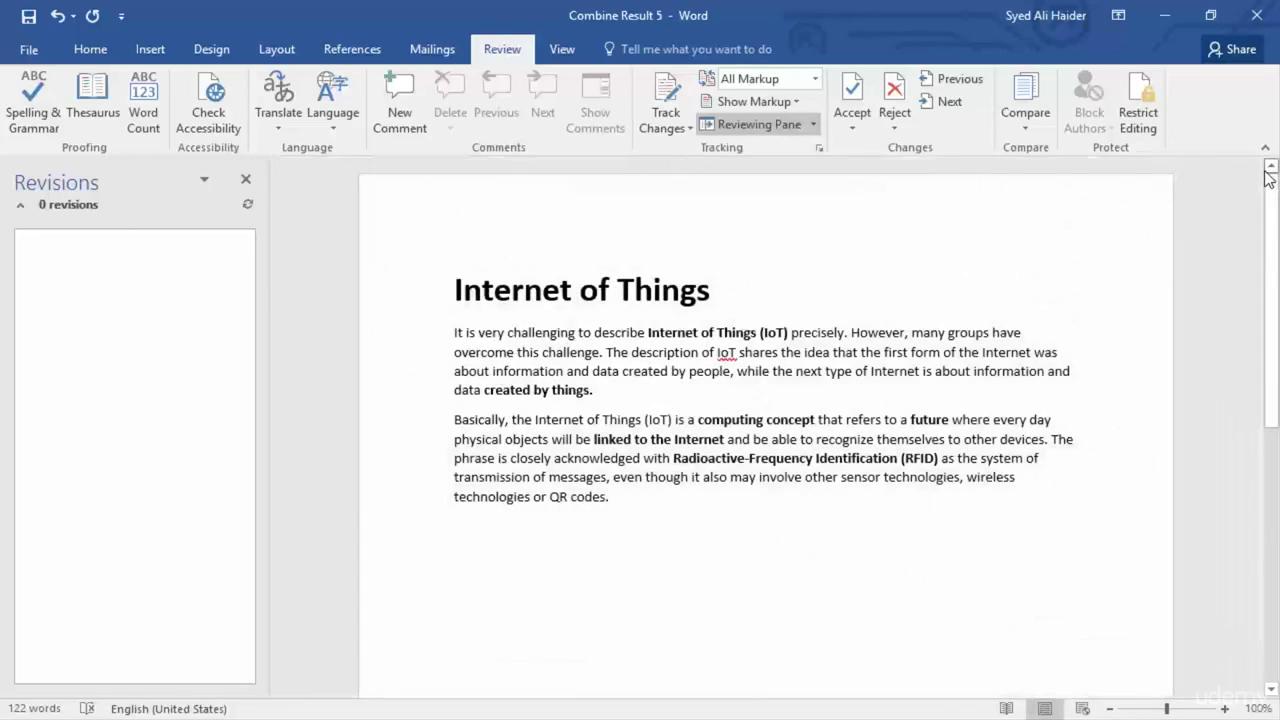
pyautogui.click(246, 180)
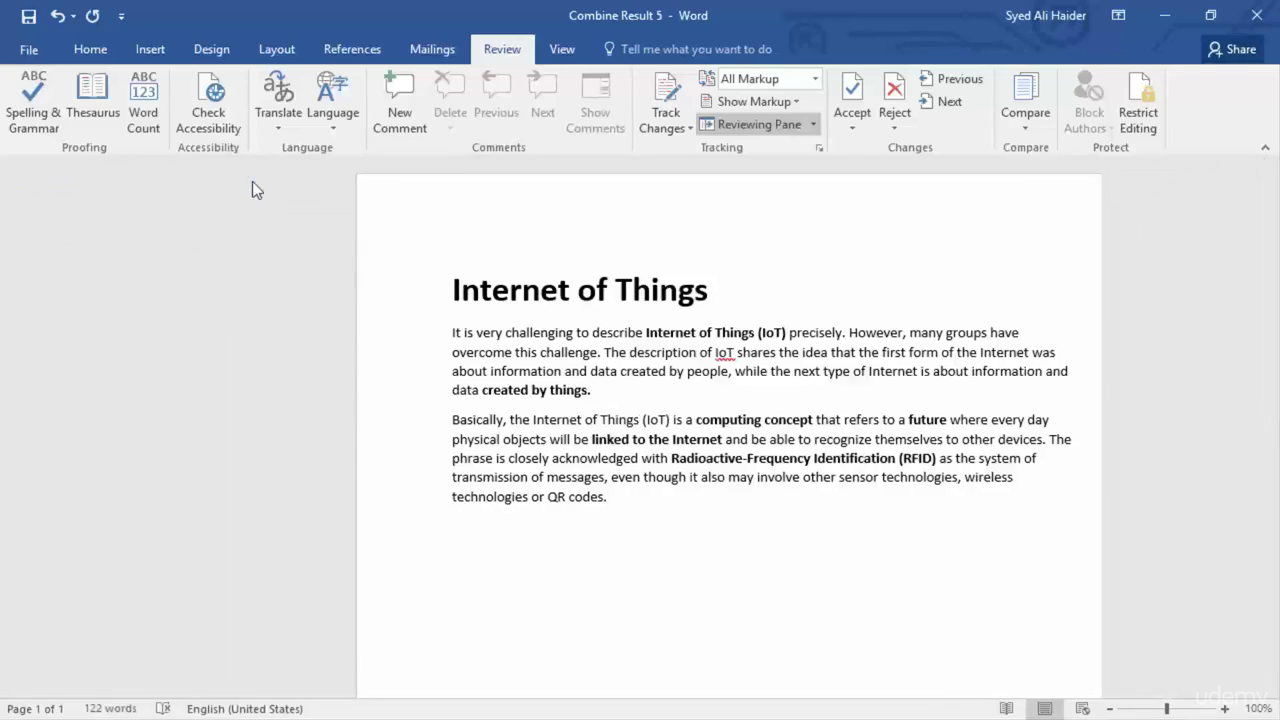
pyautogui.moveTo(537, 505); pyautogui.dragTo(297, 286)
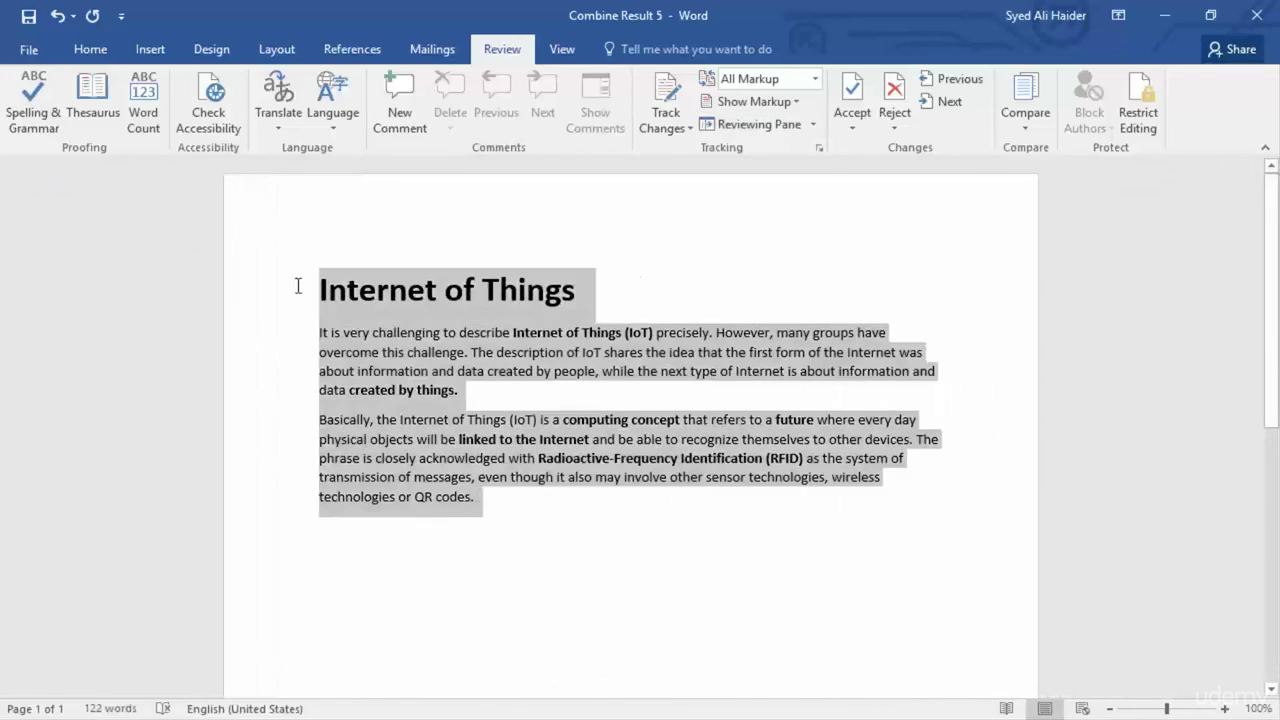
pyautogui.click(526, 500)
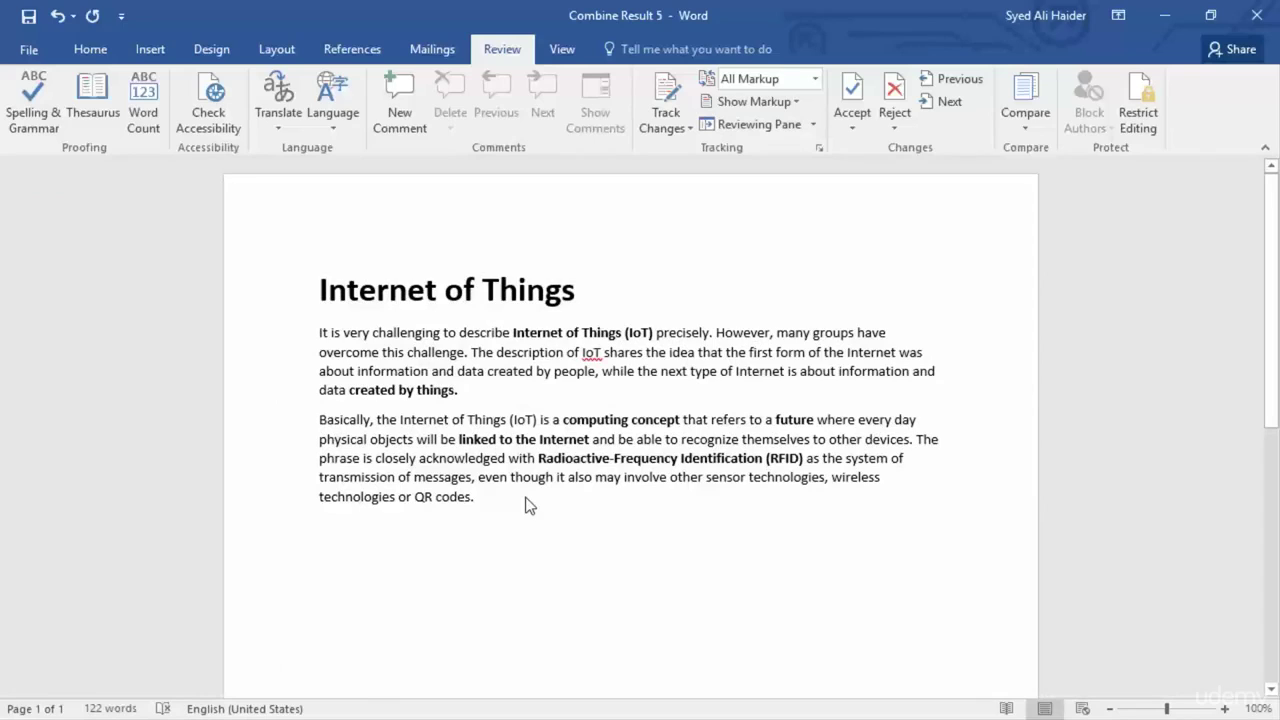